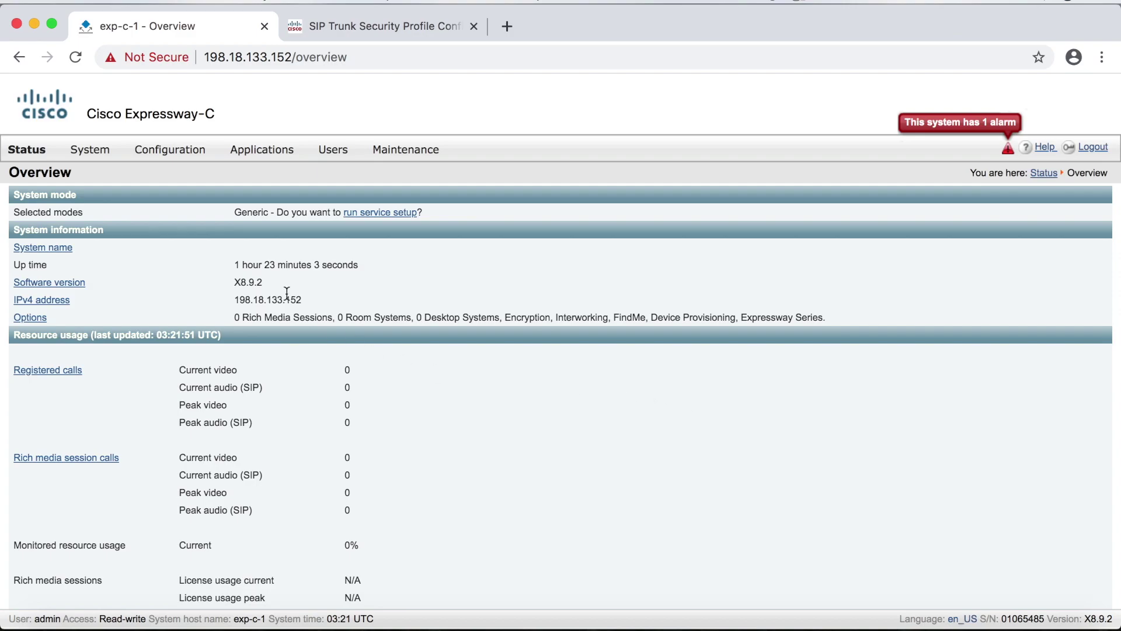
- From the Zones list, start a new zone named 'Expressway-c to CUCM'
{"action": "mouse_move", "coordinate": [188, 150]}
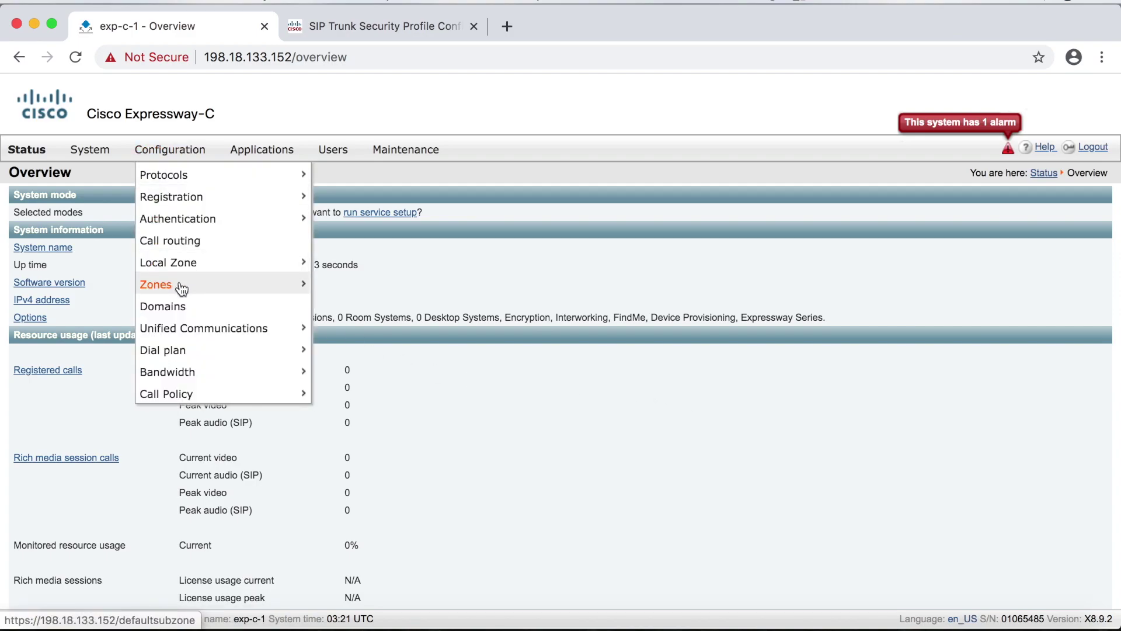
{"action": "mouse_move", "coordinate": [200, 285]}
{"action": "left_click", "coordinate": [398, 292]}
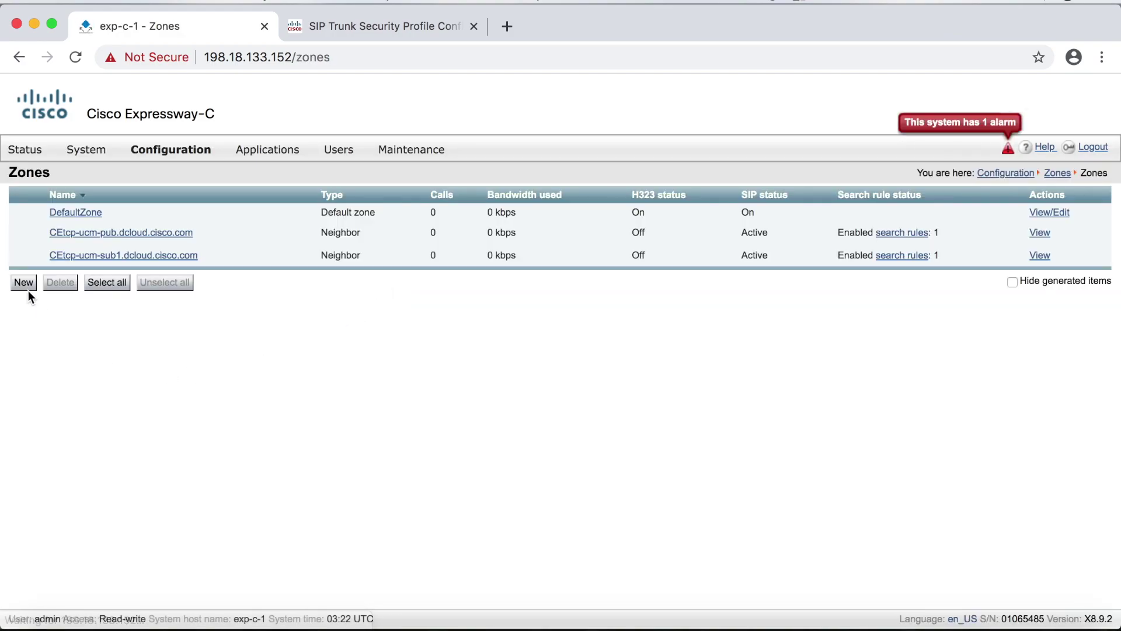
{"action": "left_click", "coordinate": [25, 283]}
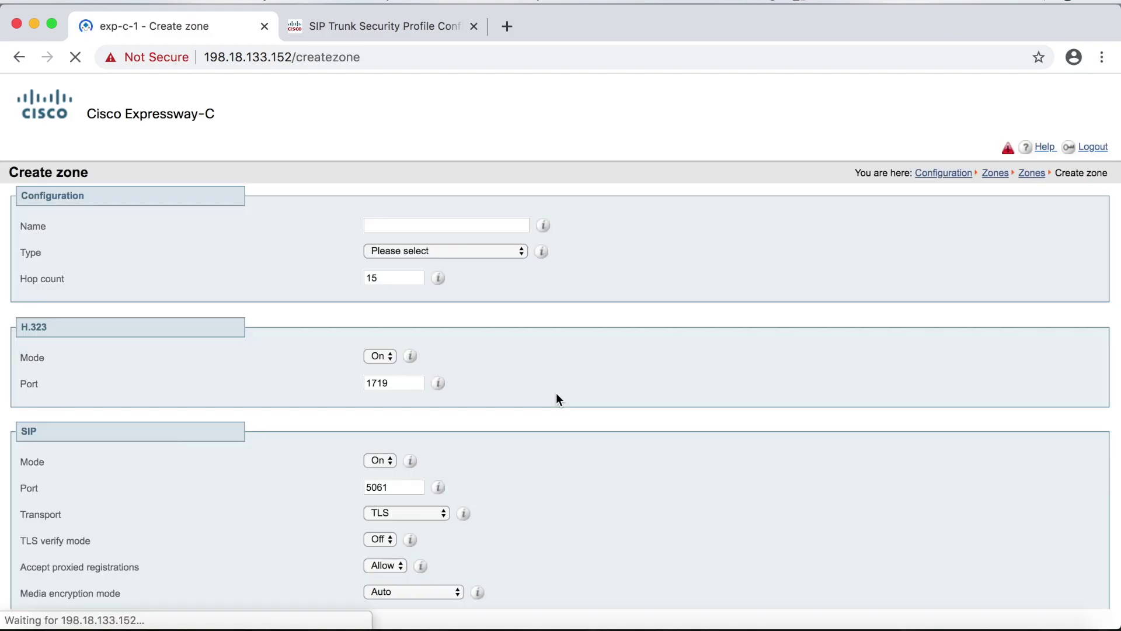
{"action": "type", "text": "Ex"}
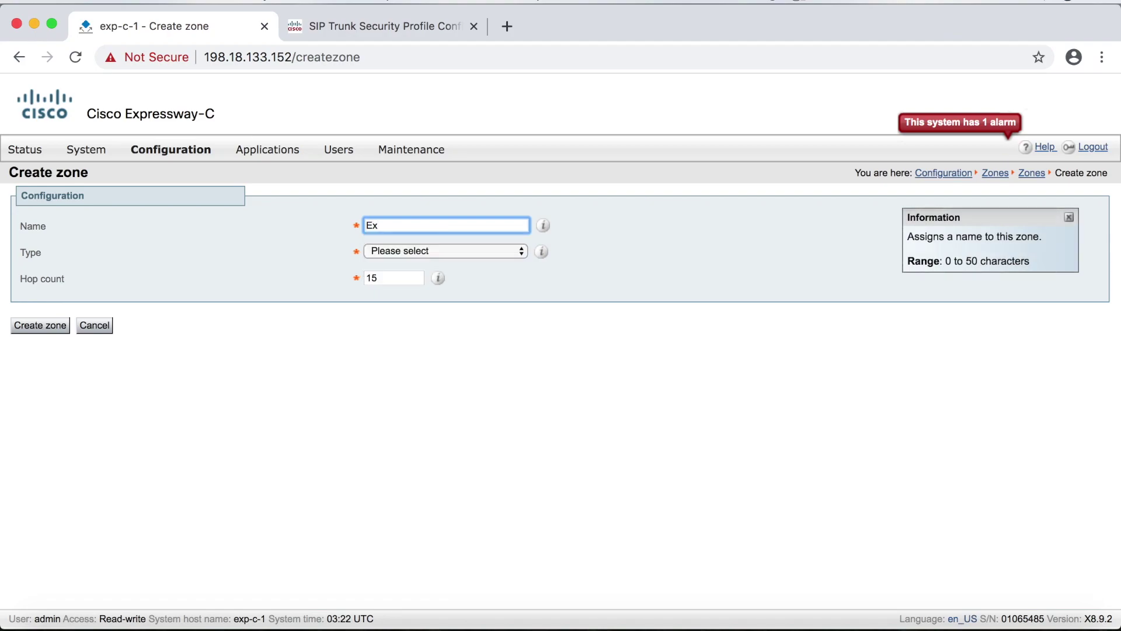
{"action": "type", "text": "pressway-c to CUCM"}
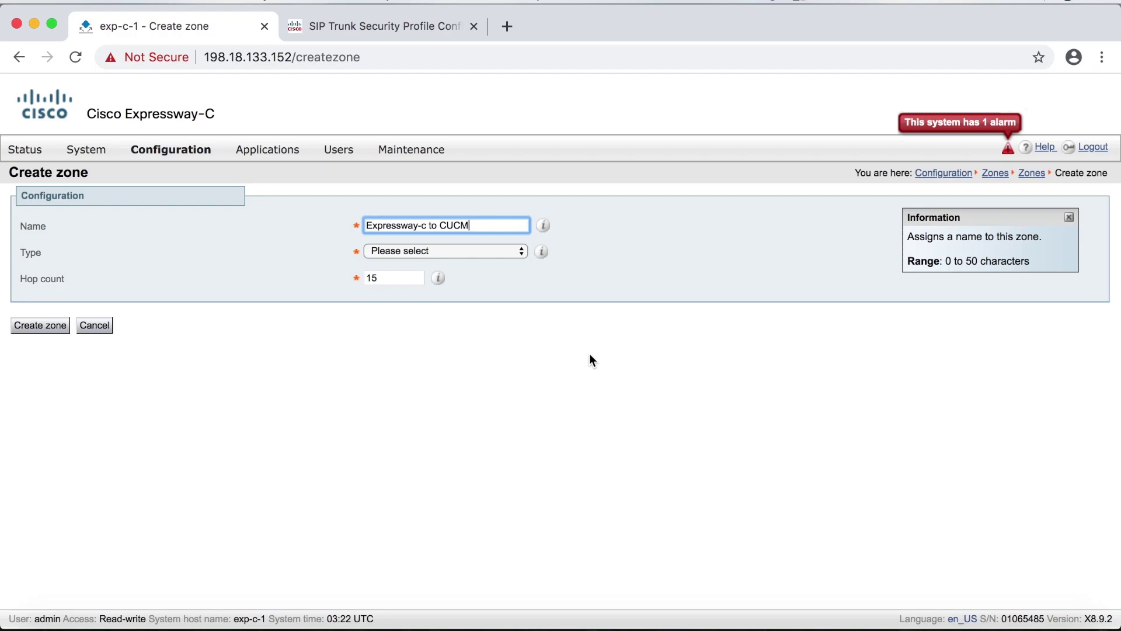
{"action": "left_click", "coordinate": [508, 257]}
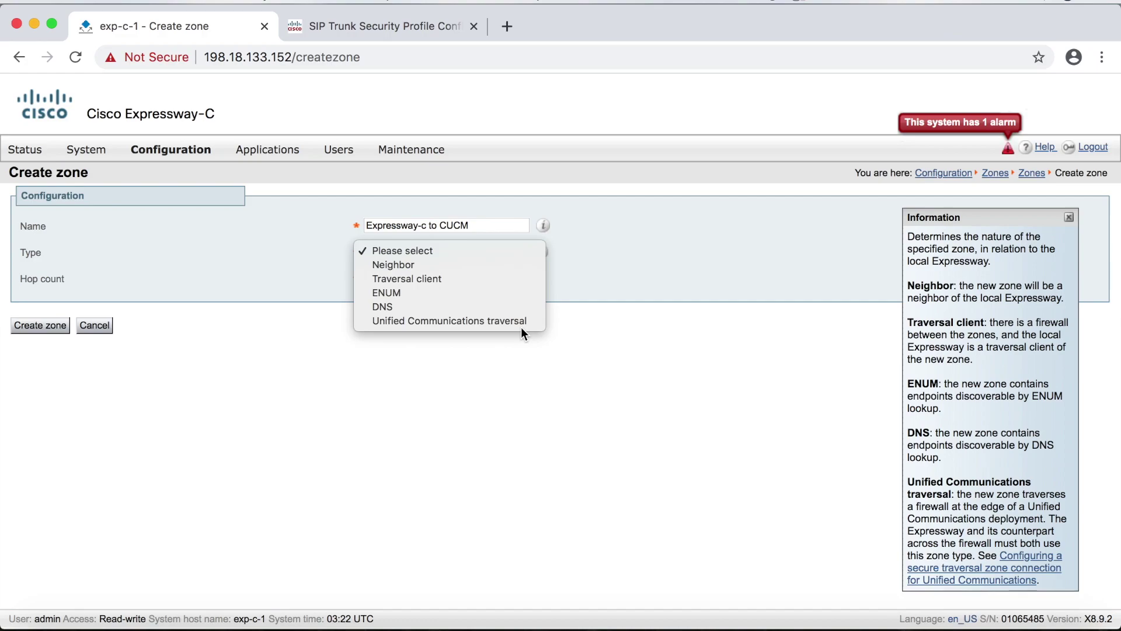
- Make the zone a Neighbor zone with H.323 mode Off
{"action": "left_click", "coordinate": [485, 265]}
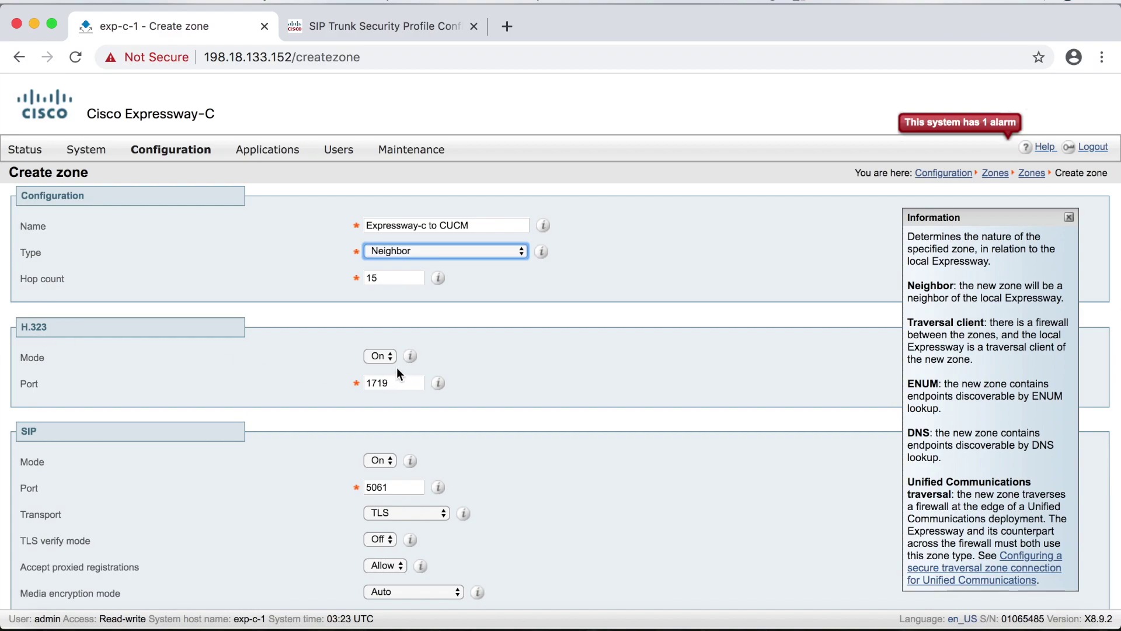
{"action": "left_click", "coordinate": [383, 356]}
{"action": "left_click", "coordinate": [380, 368]}
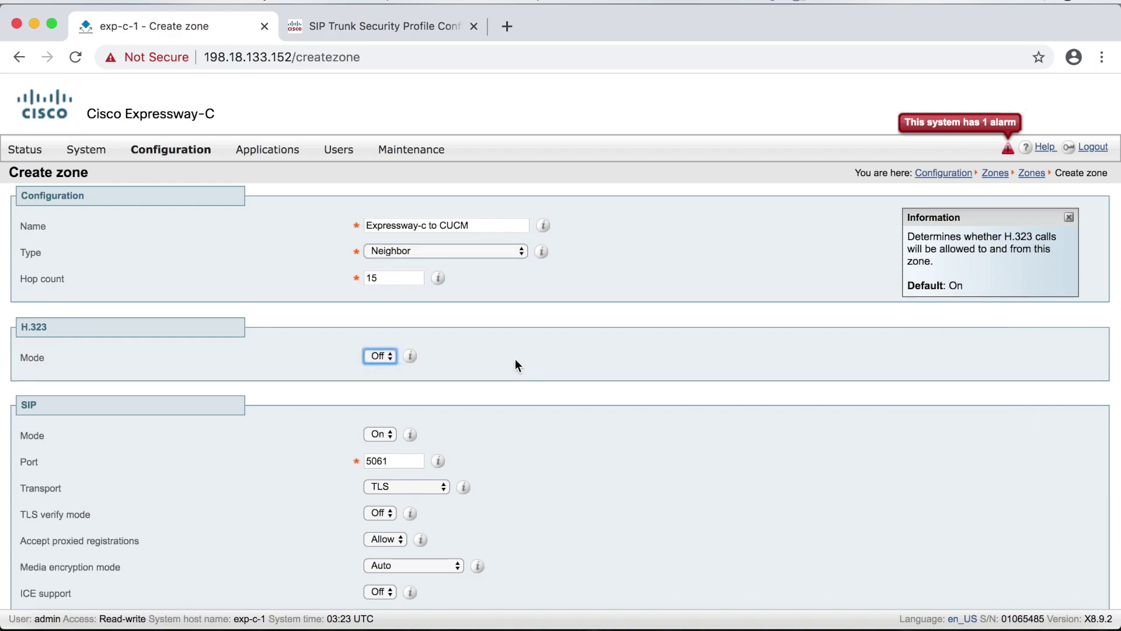
- Change the zone's SIP port from 5061 to 5060 and its transport from TLS to TCP
{"action": "scroll", "coordinate": [515, 358], "scroll_direction": "down", "scroll_amount": 3}
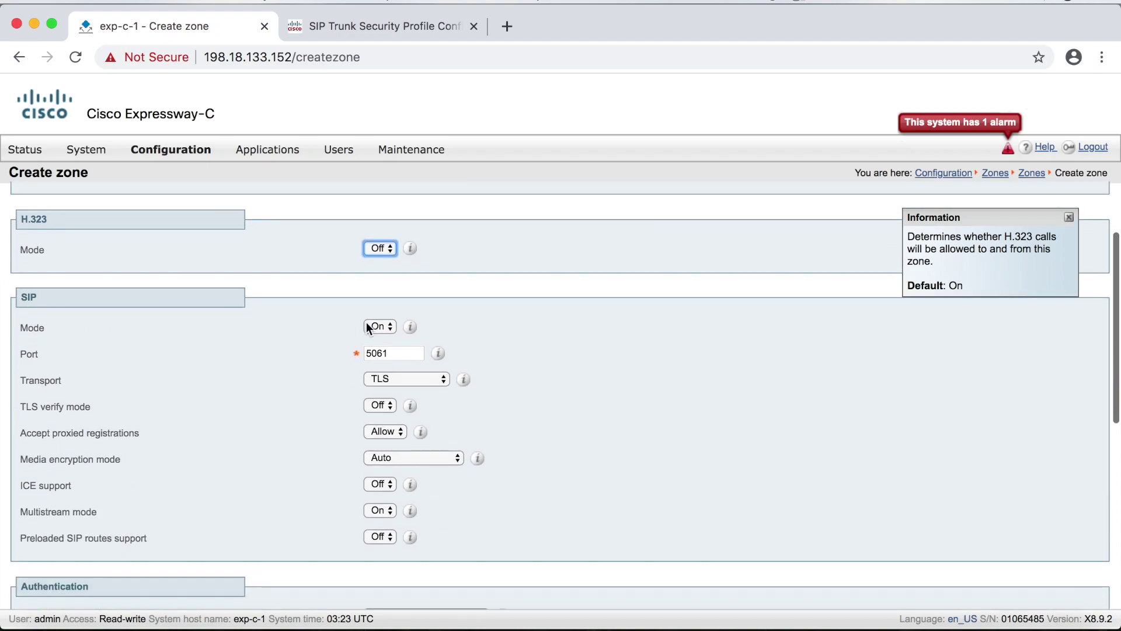
{"action": "left_click", "coordinate": [407, 353]}
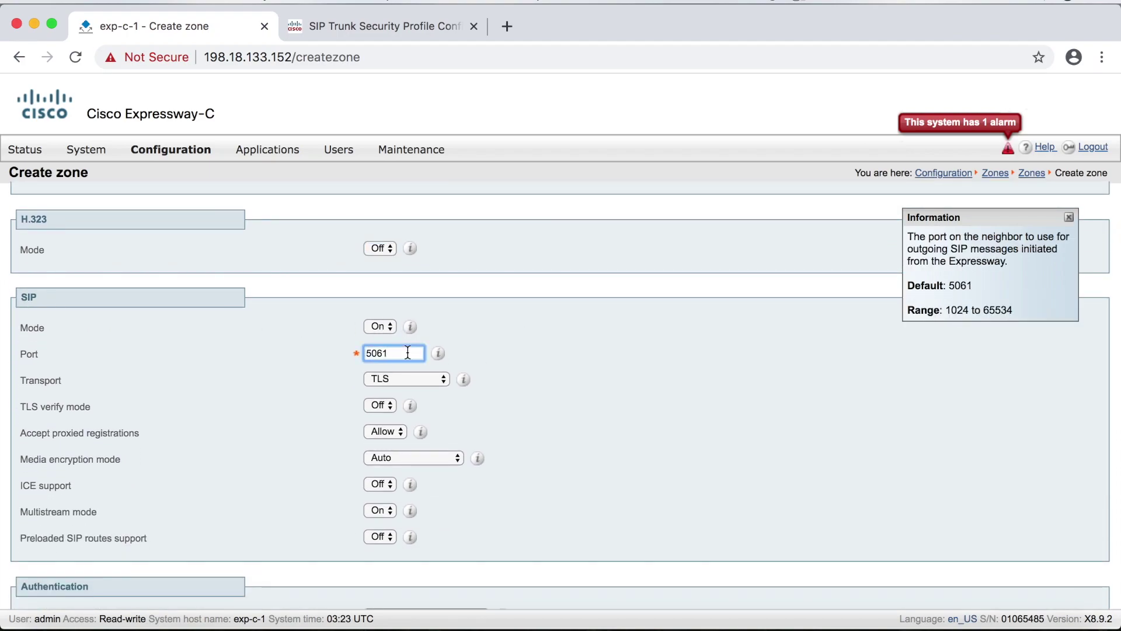
{"action": "key", "text": "BackSpace"}
{"action": "type", "text": "0"}
{"action": "left_click", "coordinate": [412, 380]}
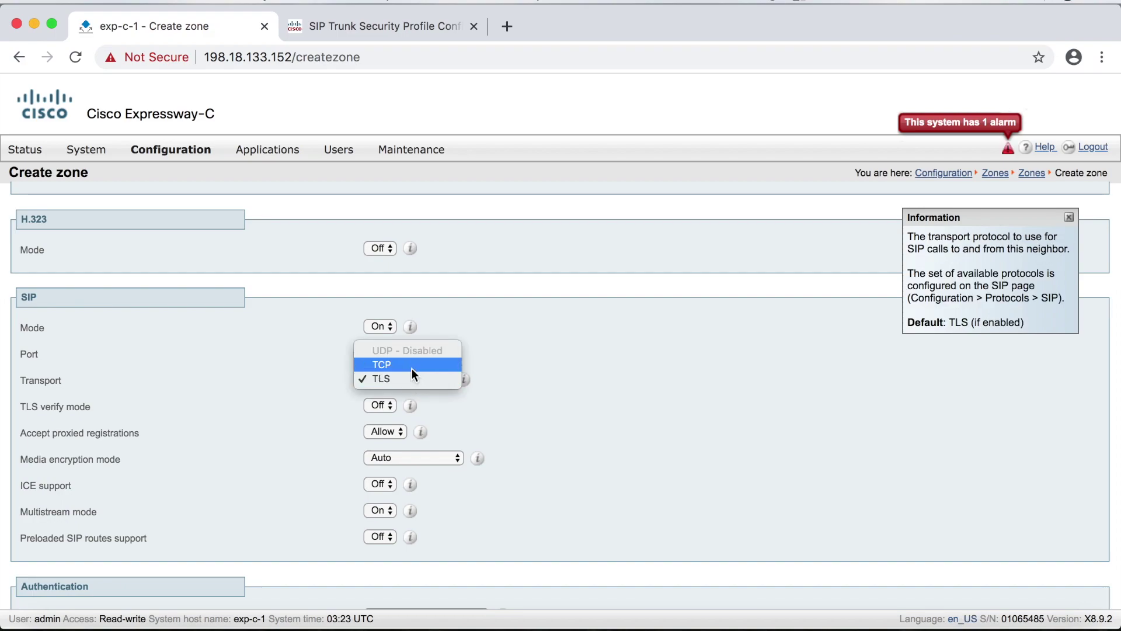
{"action": "left_click", "coordinate": [412, 367]}
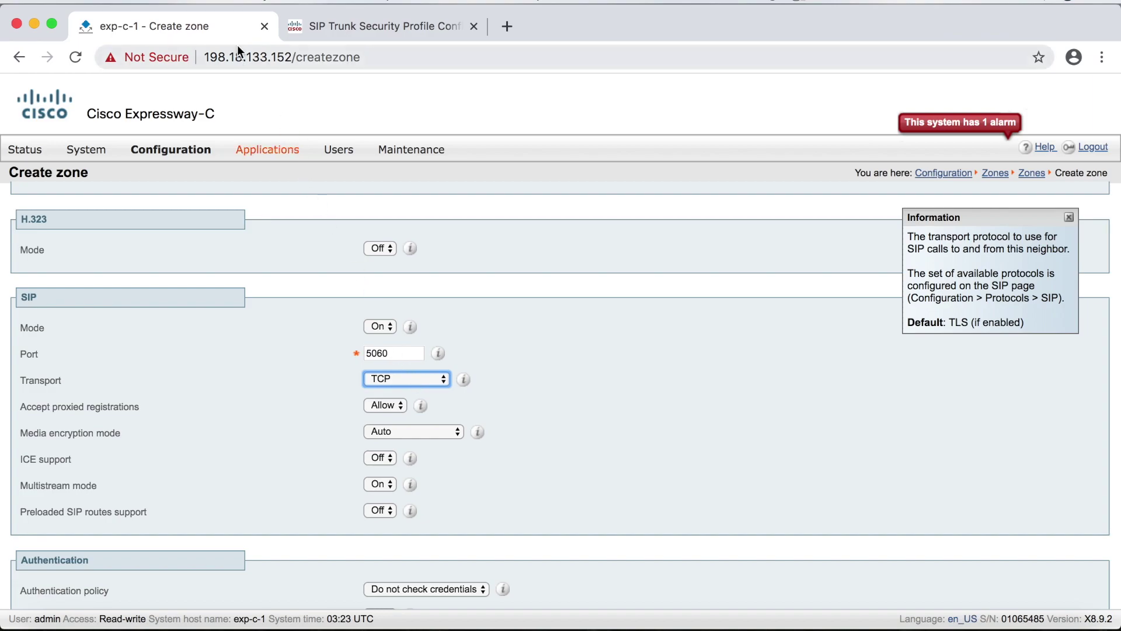
- Confirm the Unified CM SIP trunk security profile uses TCP as its outgoing transport
{"action": "left_click", "coordinate": [382, 22]}
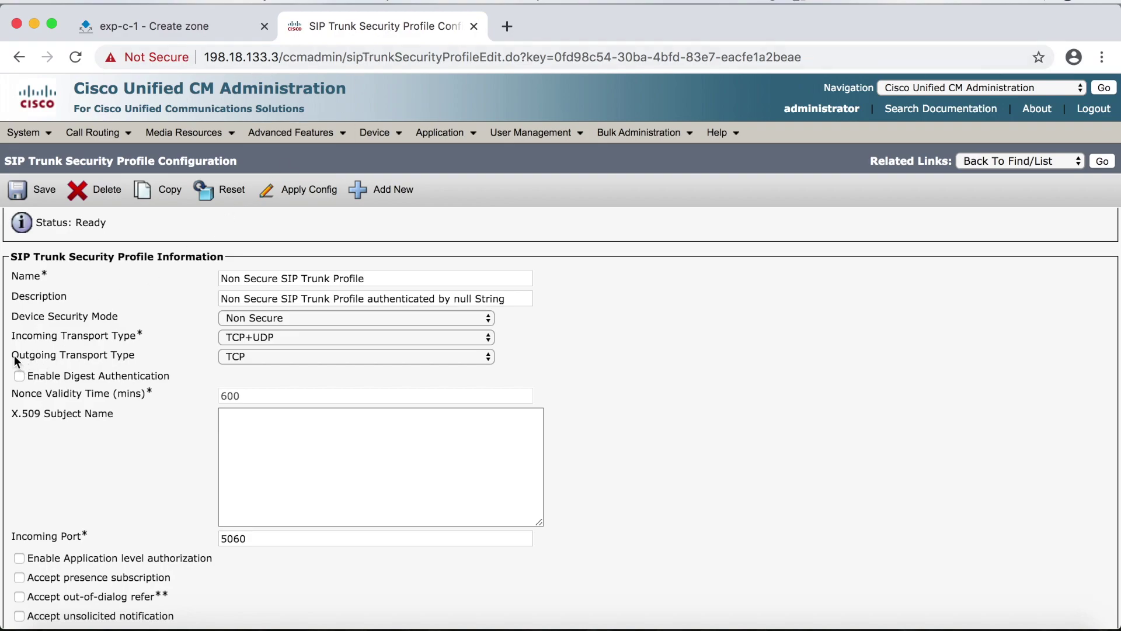
{"action": "left_click", "coordinate": [254, 358]}
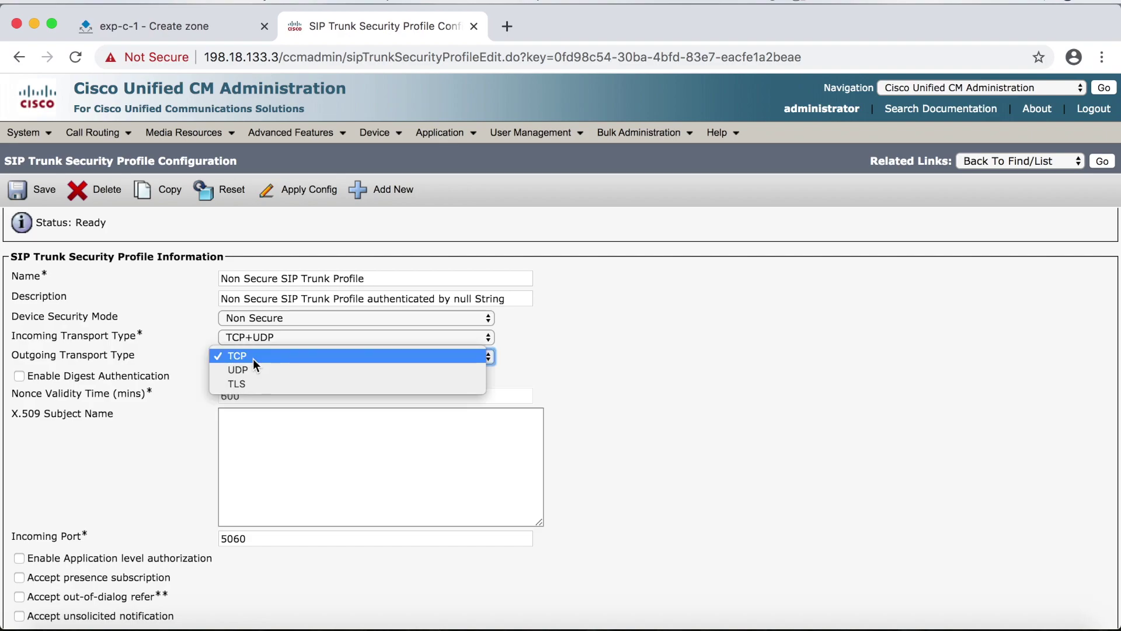
{"action": "left_click", "coordinate": [261, 359]}
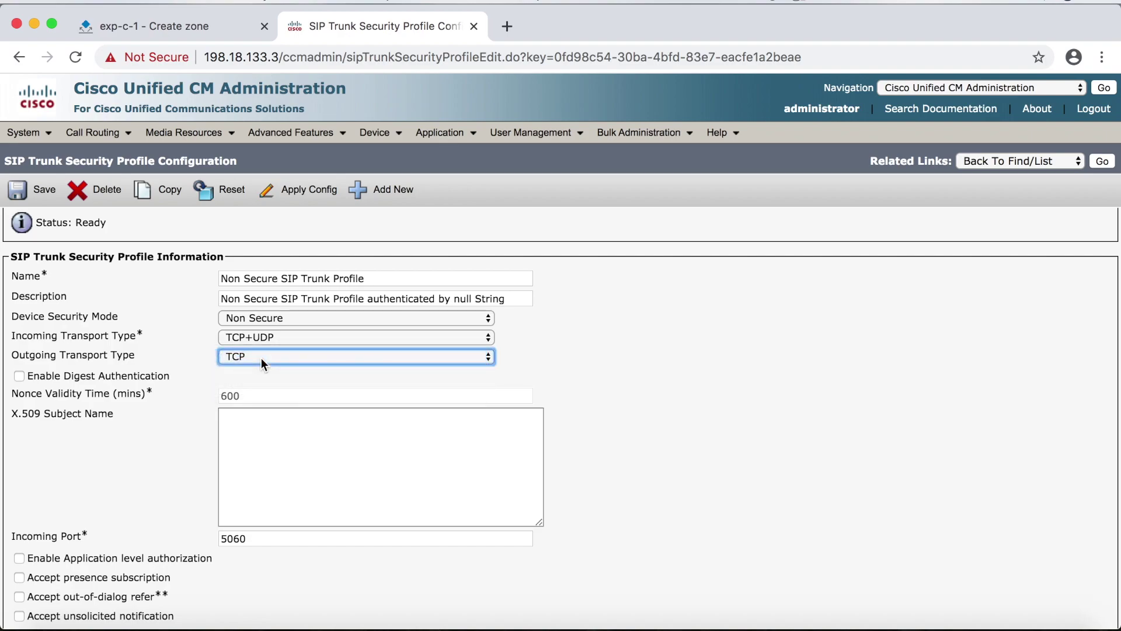
{"action": "left_click", "coordinate": [172, 27]}
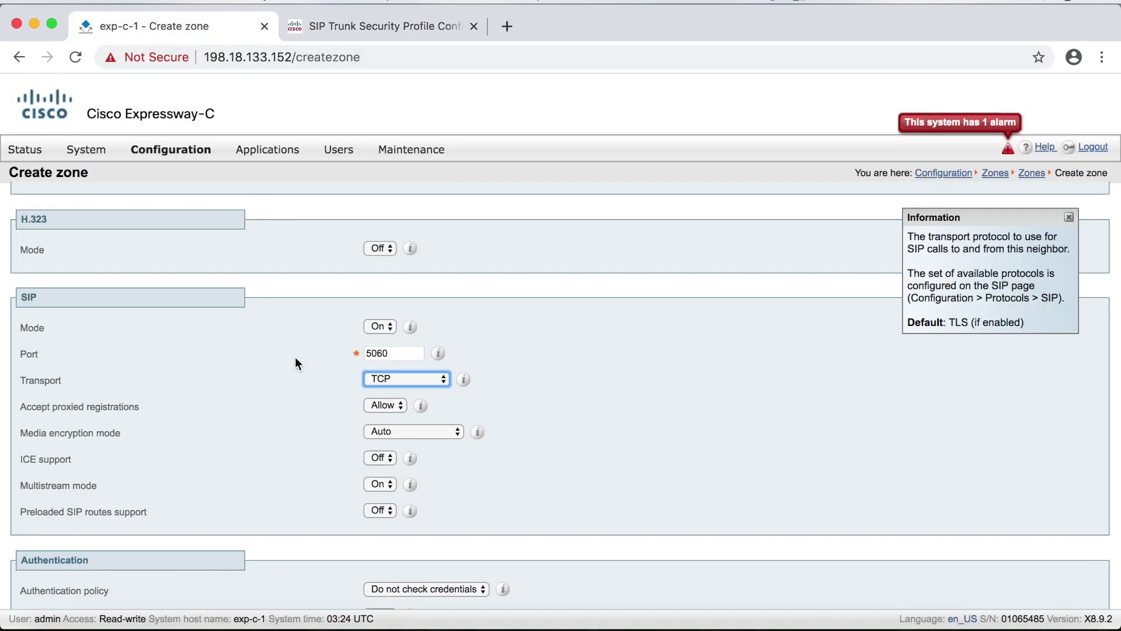
{"action": "left_click", "coordinate": [21, 382]}
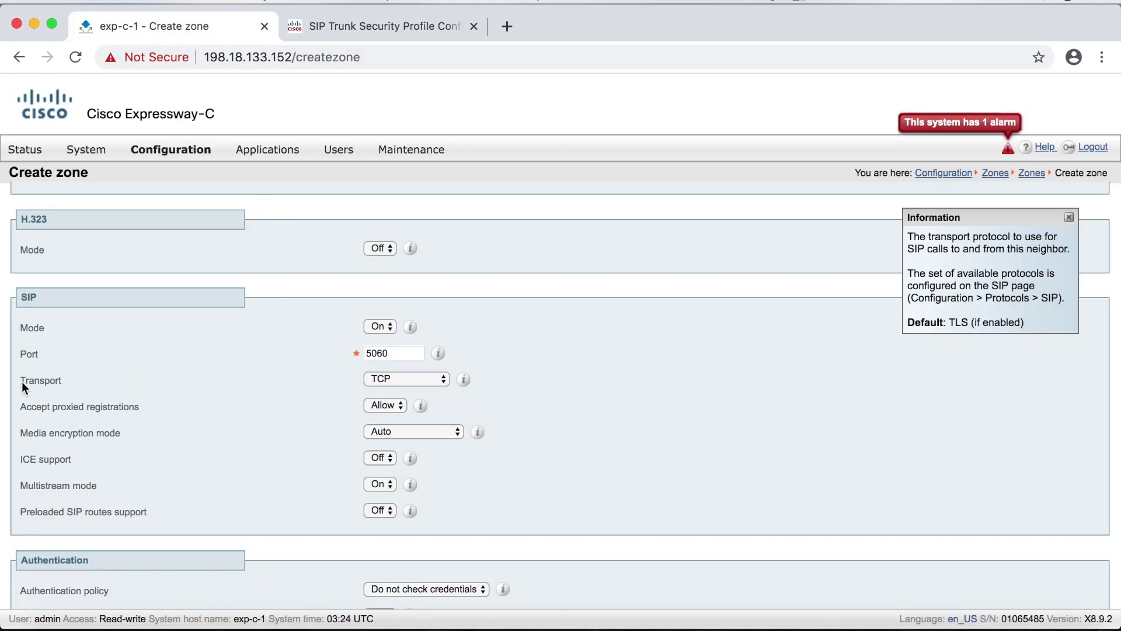
{"action": "left_click", "coordinate": [61, 387]}
- Verify the profile's incoming port is 5060, then return to the Expressway-C zone form
{"action": "left_click", "coordinate": [377, 30]}
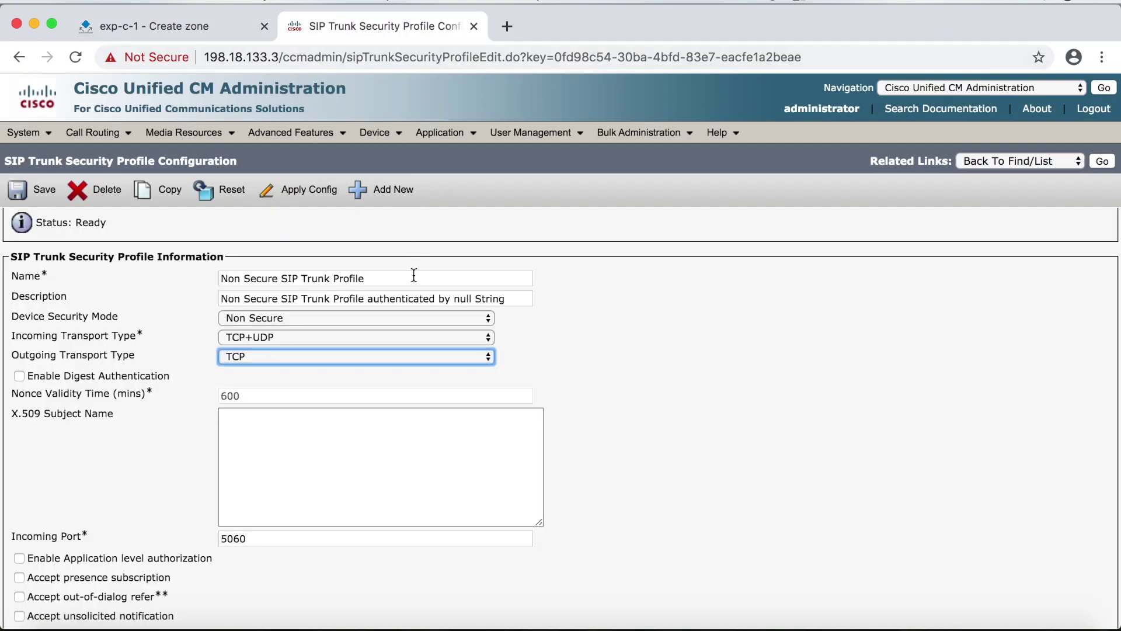
{"action": "left_click", "coordinate": [168, 460]}
{"action": "scroll", "coordinate": [169, 460], "scroll_direction": "down", "scroll_amount": 3}
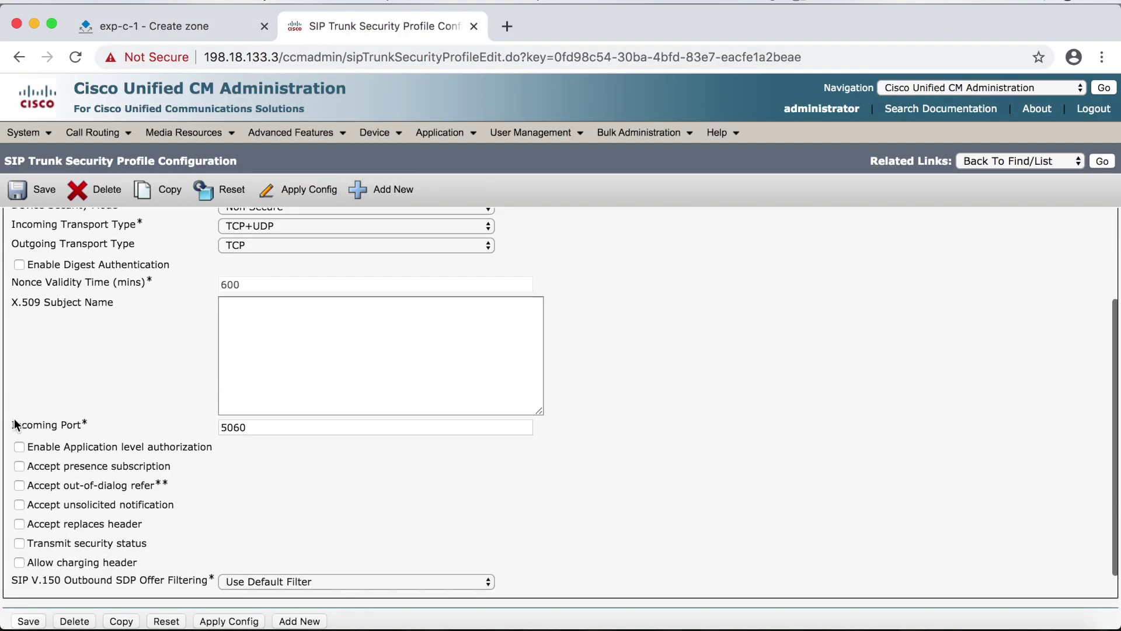
{"action": "left_click", "coordinate": [265, 428]}
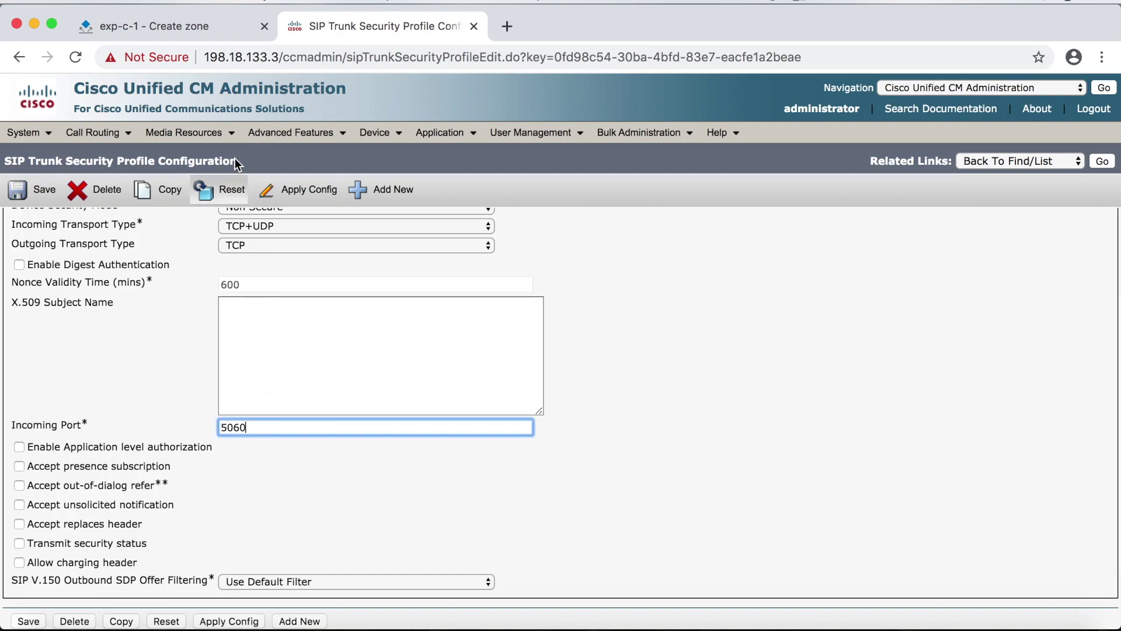
{"action": "left_click", "coordinate": [202, 29]}
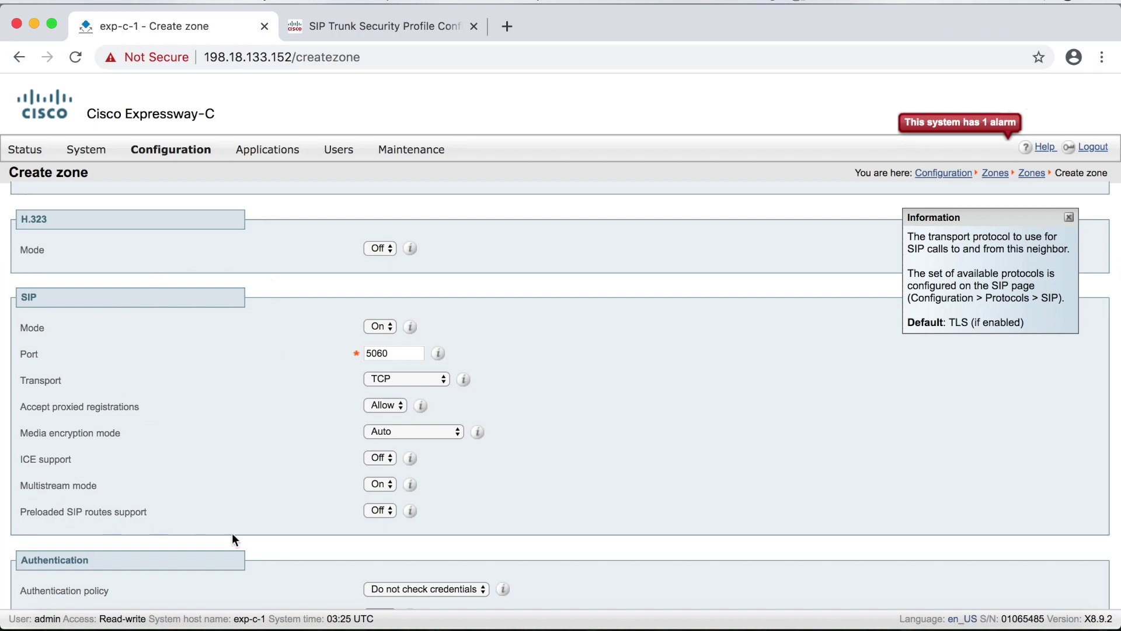
- Set the zone's authentication policy to Treat as authenticated
{"action": "scroll", "coordinate": [247, 377], "scroll_direction": "down", "scroll_amount": 5}
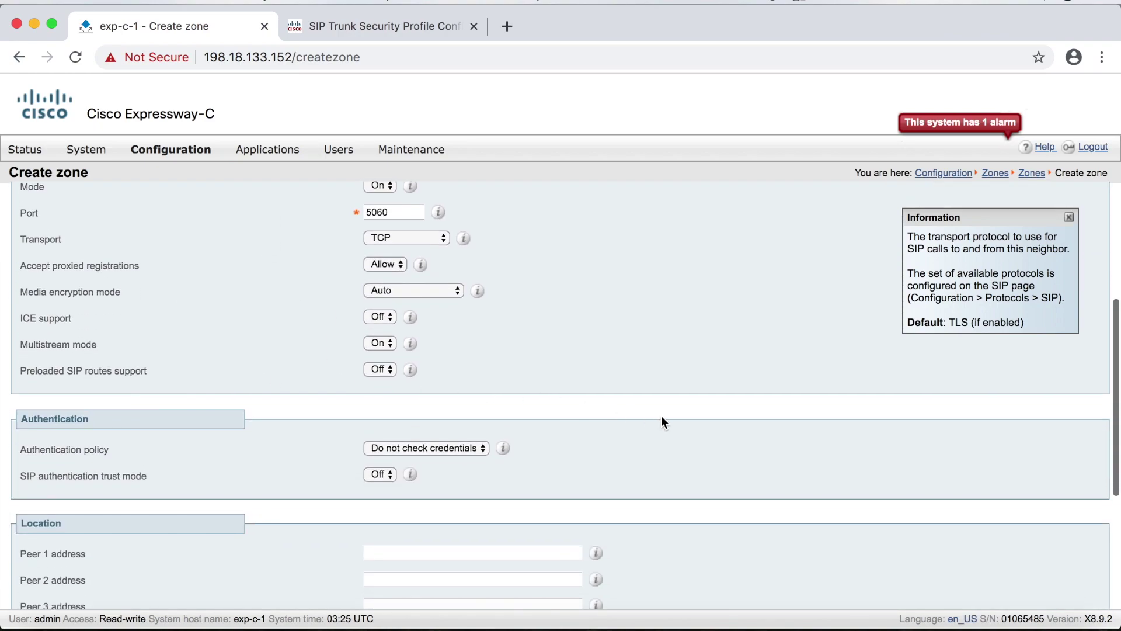
{"action": "scroll", "coordinate": [661, 417], "scroll_direction": "down", "scroll_amount": 3}
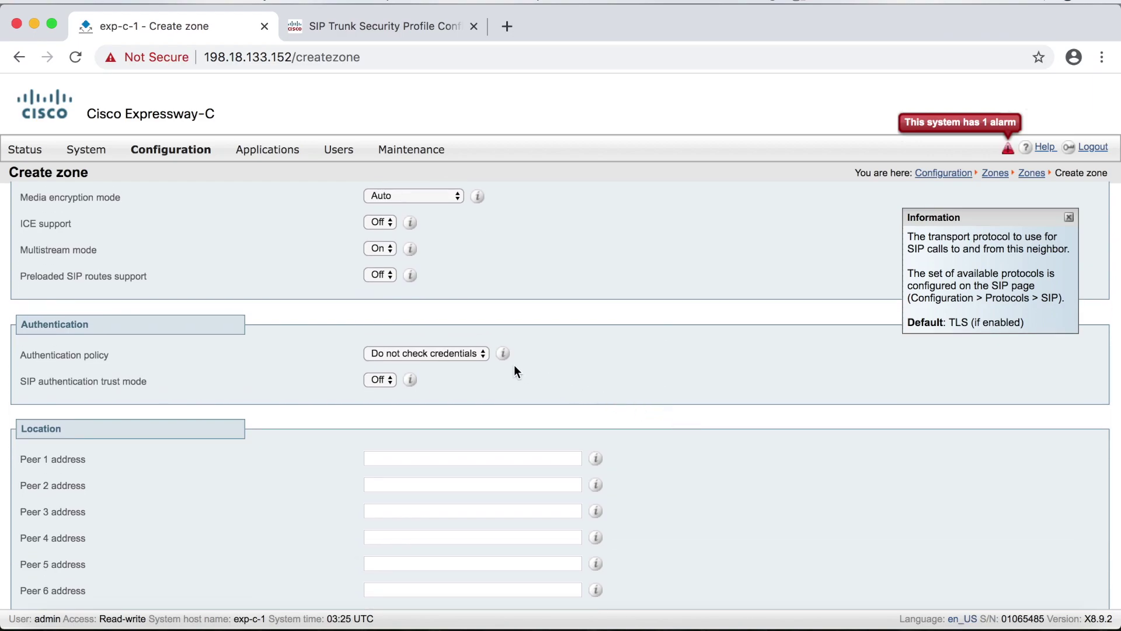
{"action": "left_click", "coordinate": [467, 353]}
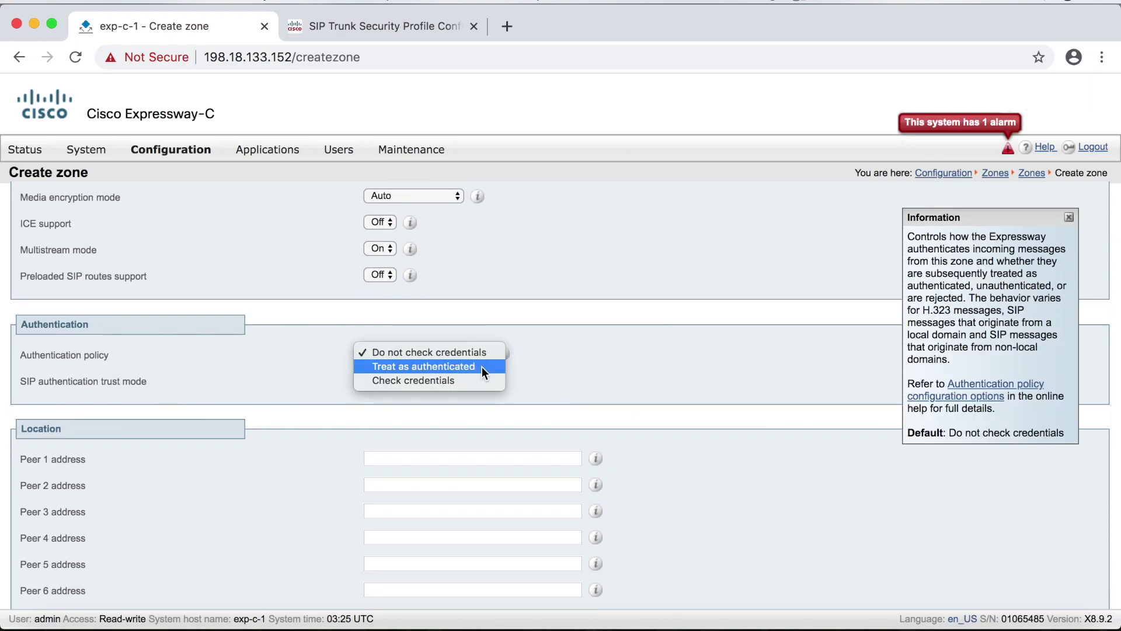
{"action": "left_click", "coordinate": [482, 366]}
- Enter 198.18.133.3 as the Peer 1 address
{"action": "scroll", "coordinate": [649, 397], "scroll_direction": "down", "scroll_amount": 5}
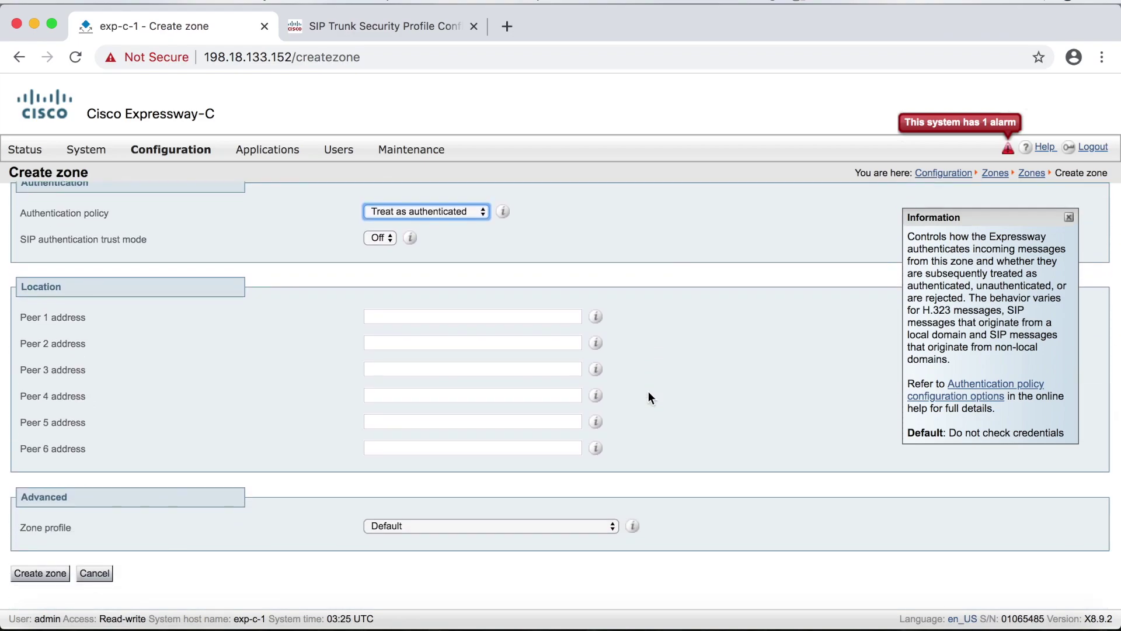
{"action": "left_click", "coordinate": [564, 316]}
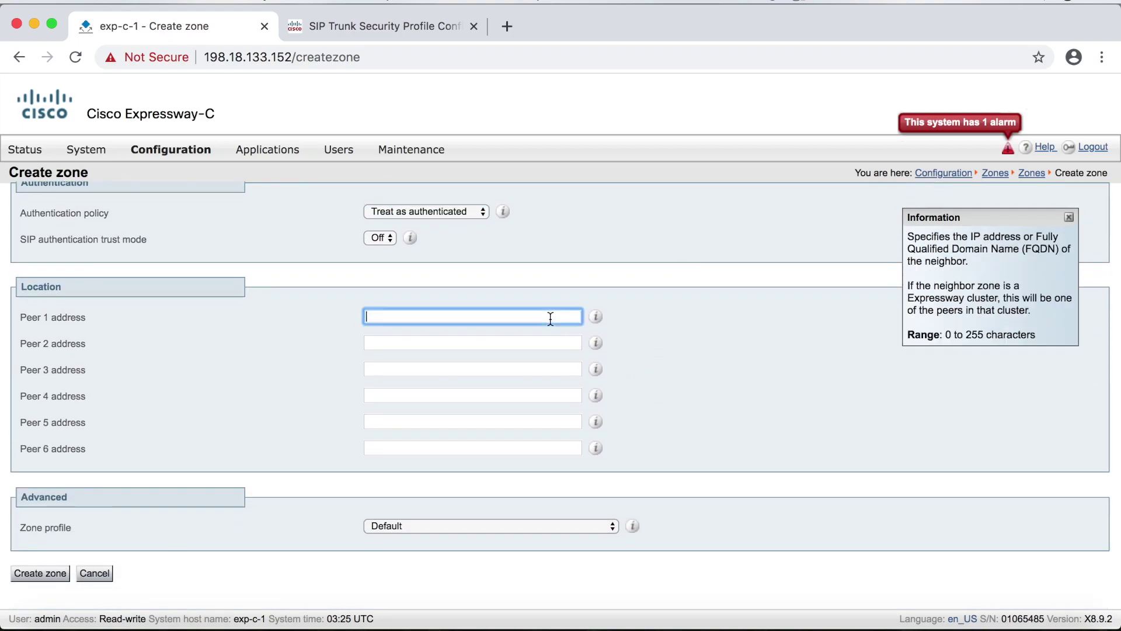
{"action": "left_click", "coordinate": [517, 348]}
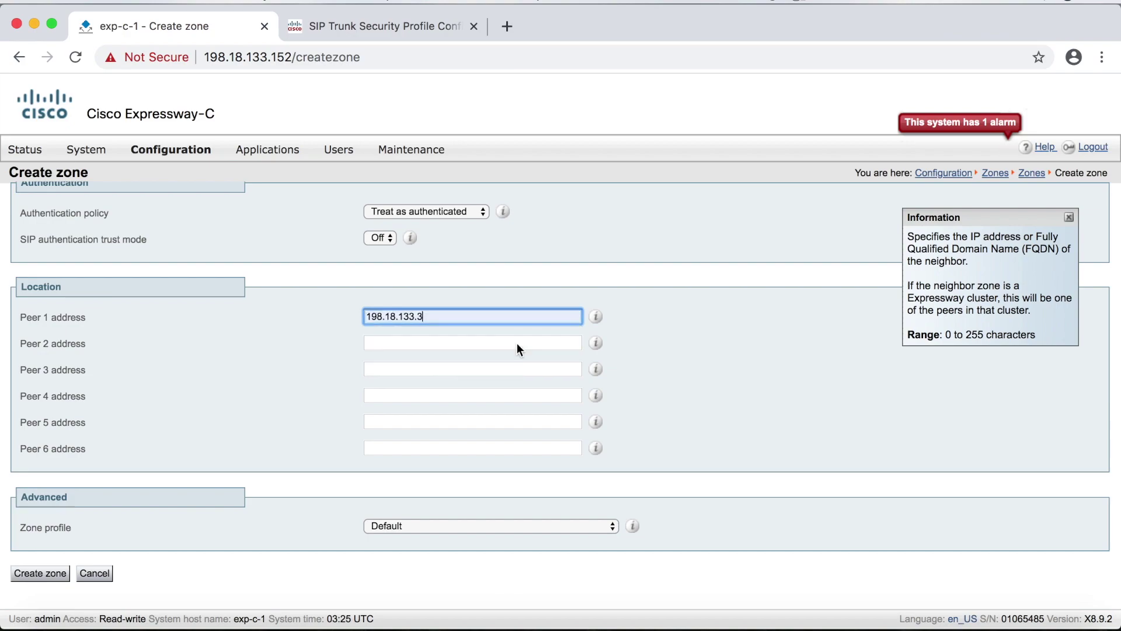
{"action": "left_click", "coordinate": [654, 321]}
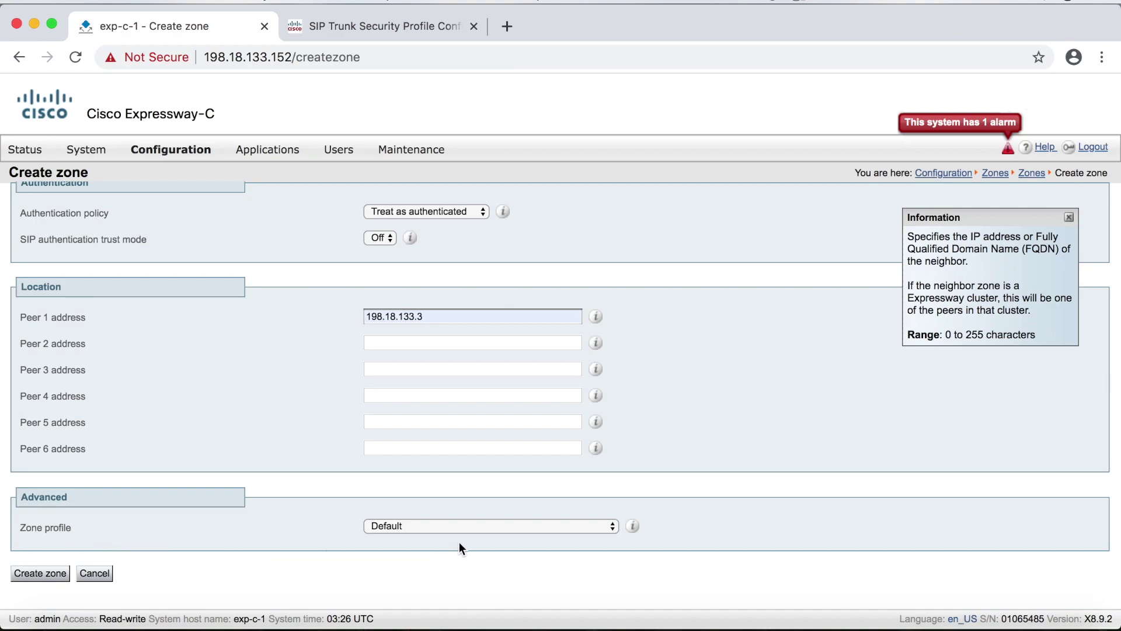
- Choose the CUCM (8.6.1 or later) zone profile and create the zone
{"action": "left_click", "coordinate": [515, 525]}
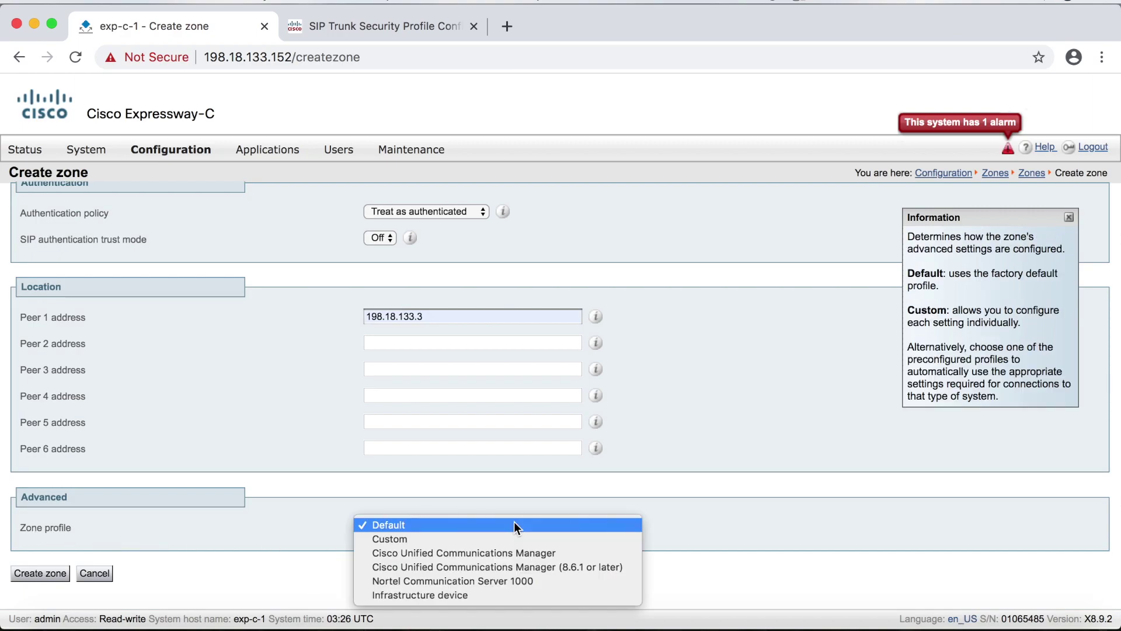
{"action": "left_click", "coordinate": [615, 567]}
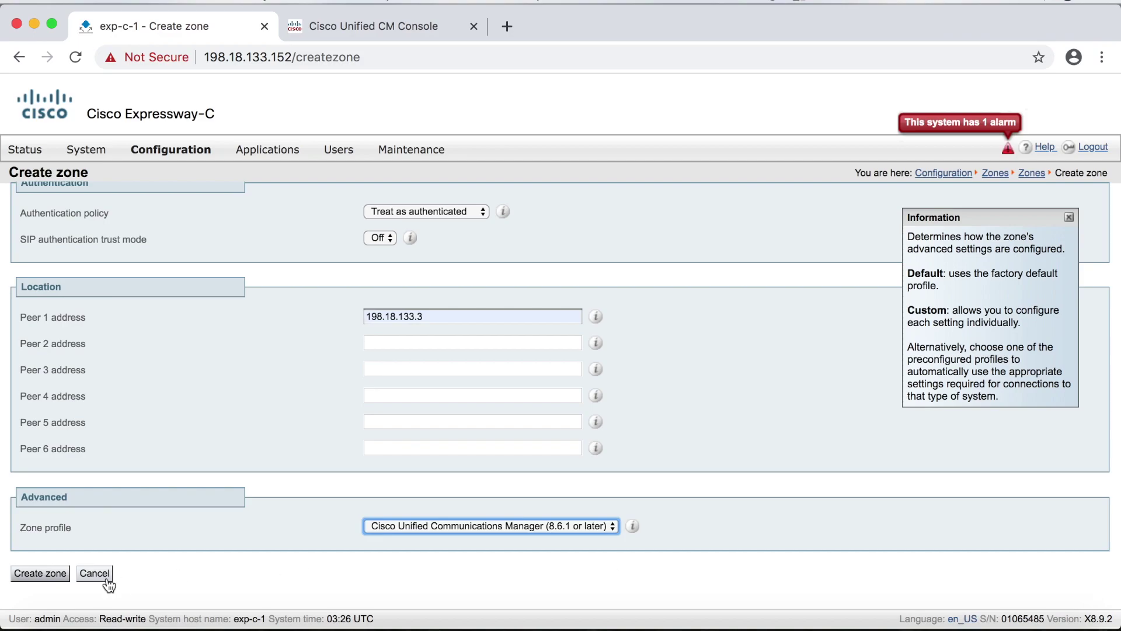
{"action": "left_click", "coordinate": [40, 574]}
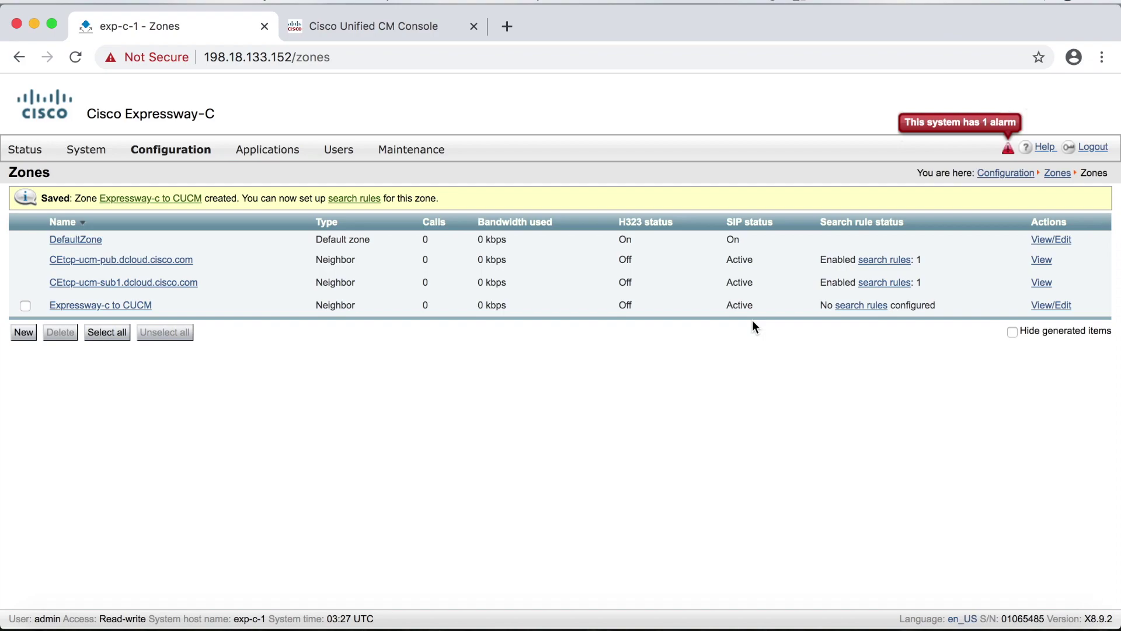
- Go to Configuration > Dial plan > Search rules to list the existing search rules
{"action": "left_click", "coordinate": [863, 311]}
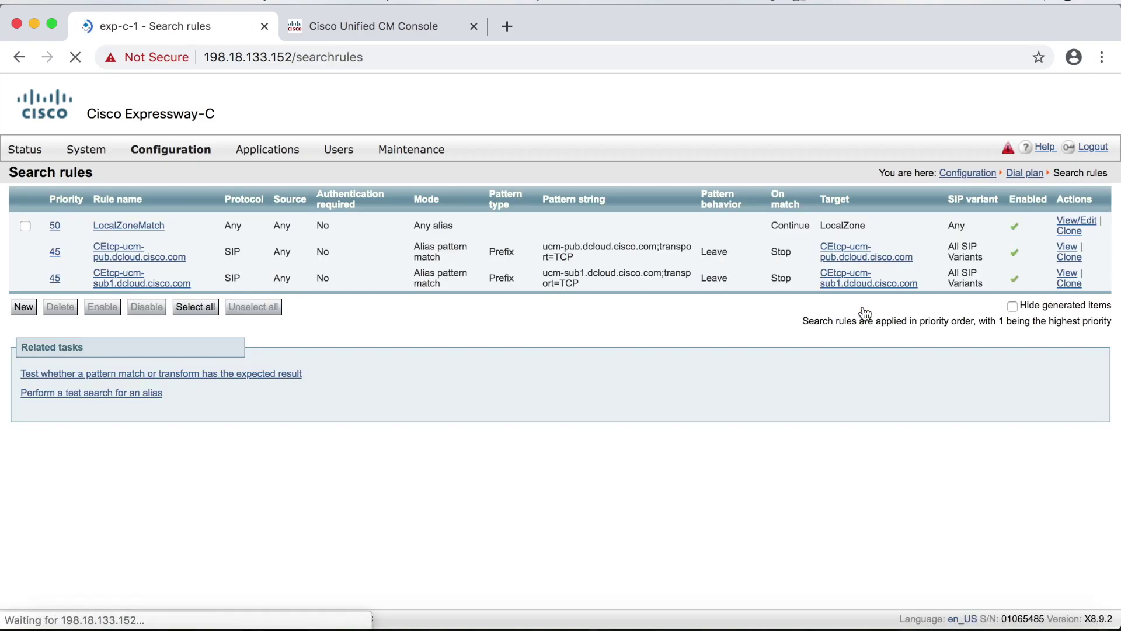
{"action": "mouse_move", "coordinate": [179, 153]}
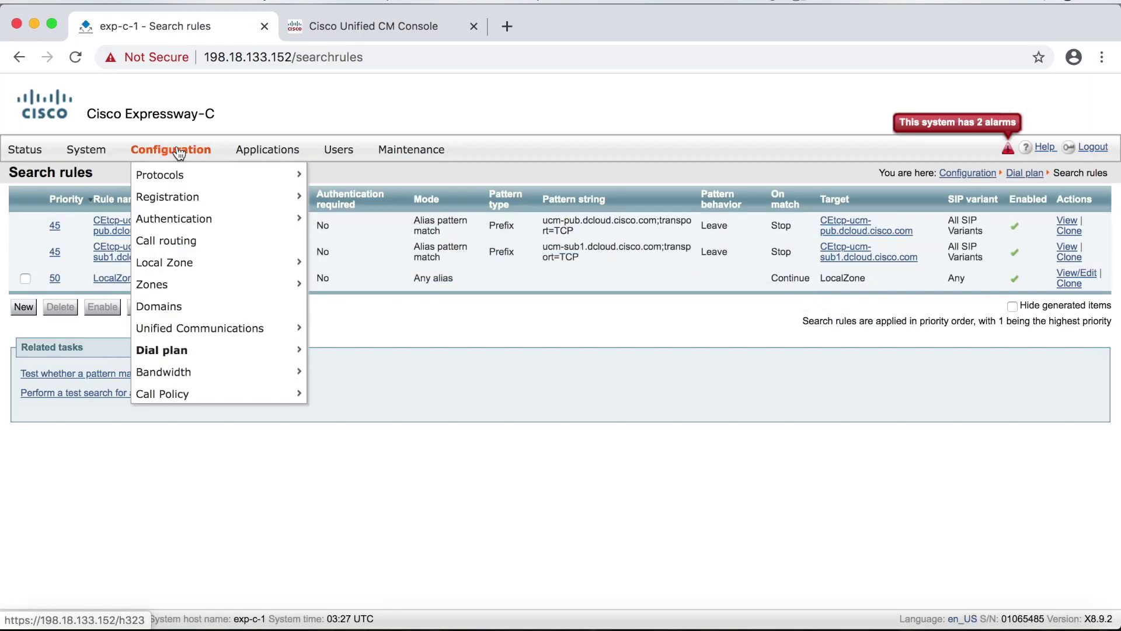
{"action": "mouse_move", "coordinate": [181, 355]}
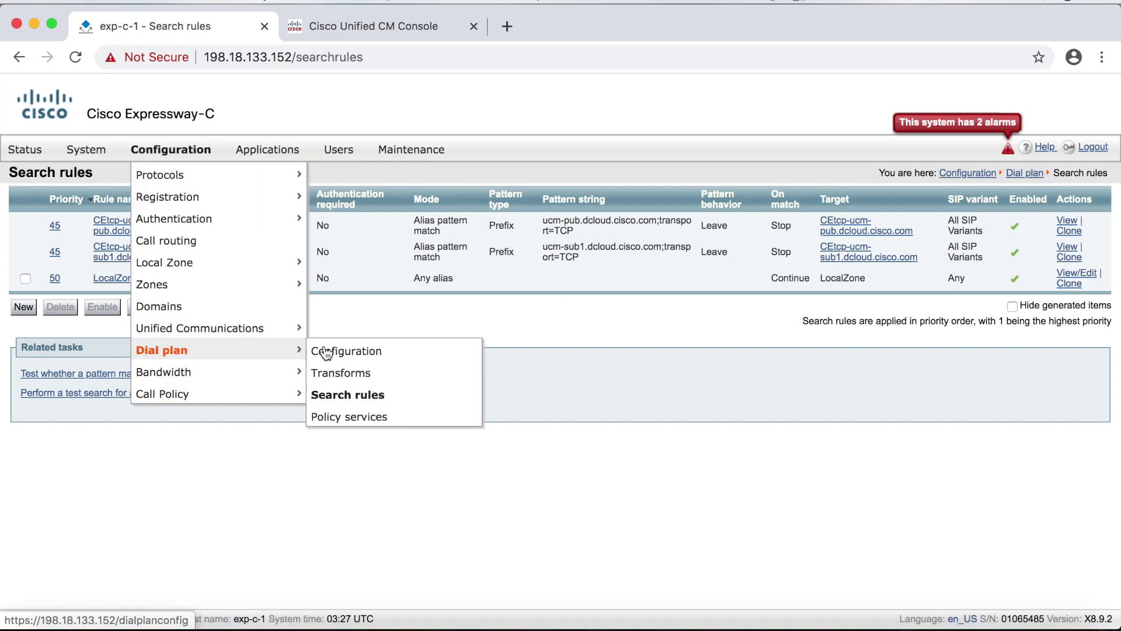
{"action": "left_click", "coordinate": [359, 400]}
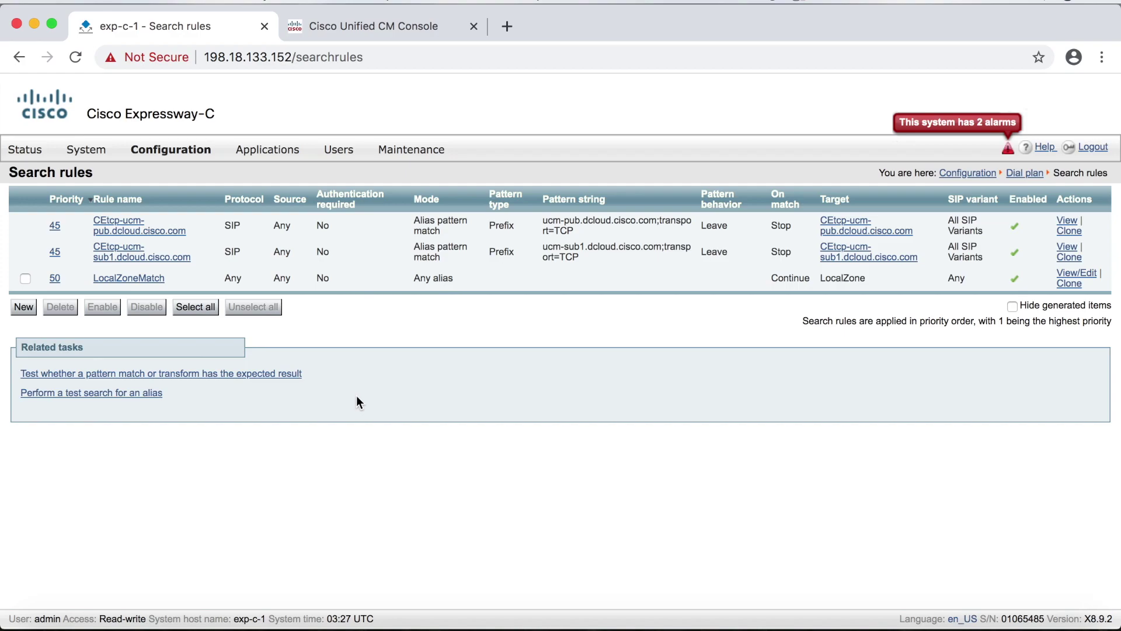
- Start a new search rule named 'EXP to CUCM Rule'
{"action": "left_click", "coordinate": [24, 309]}
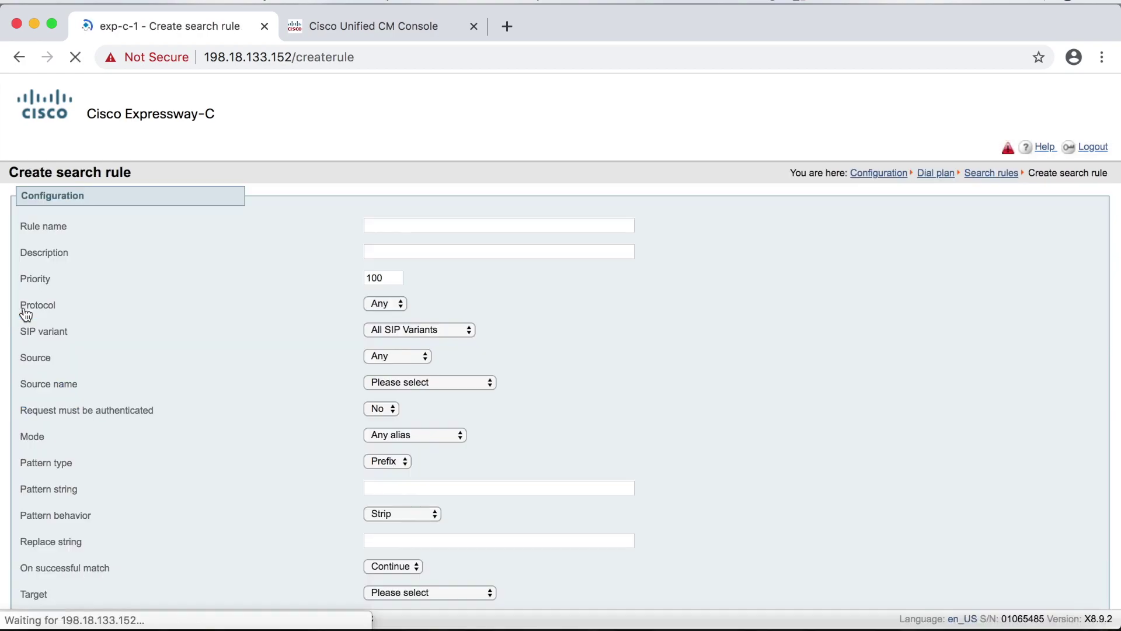
{"action": "left_click", "coordinate": [22, 311]}
{"action": "left_click", "coordinate": [374, 226]}
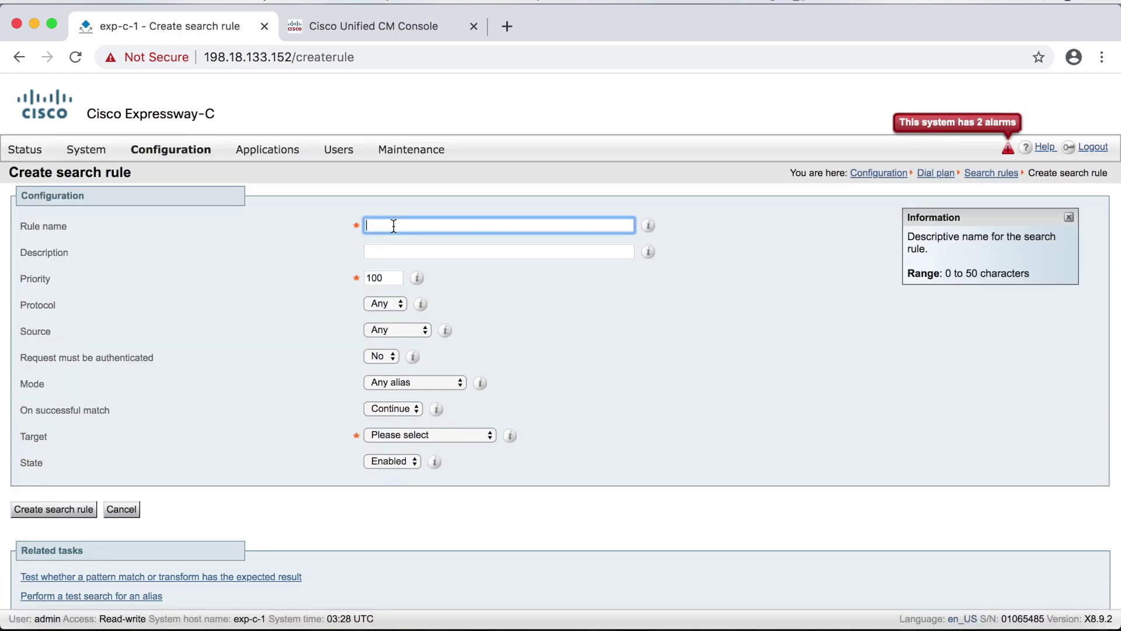
{"action": "type", "text": "EXP to CUCM Rule"}
- Set protocol SIP, source Any, stop on match, target zone Expressway-c to CUCM, then create the rule
{"action": "left_click", "coordinate": [391, 300]}
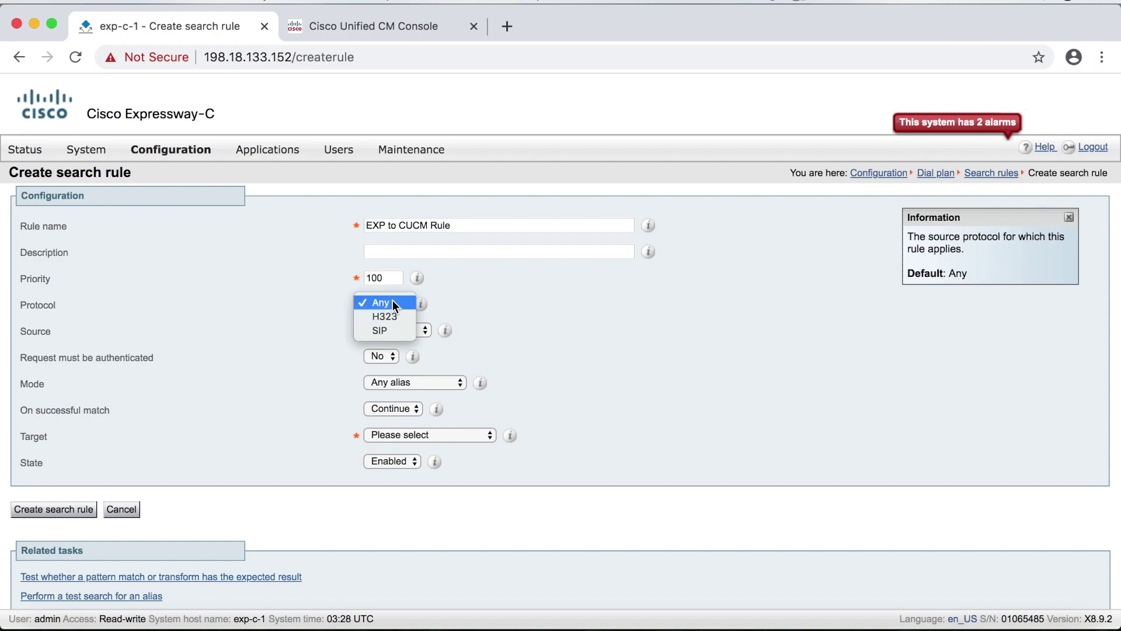
{"action": "left_click", "coordinate": [392, 331]}
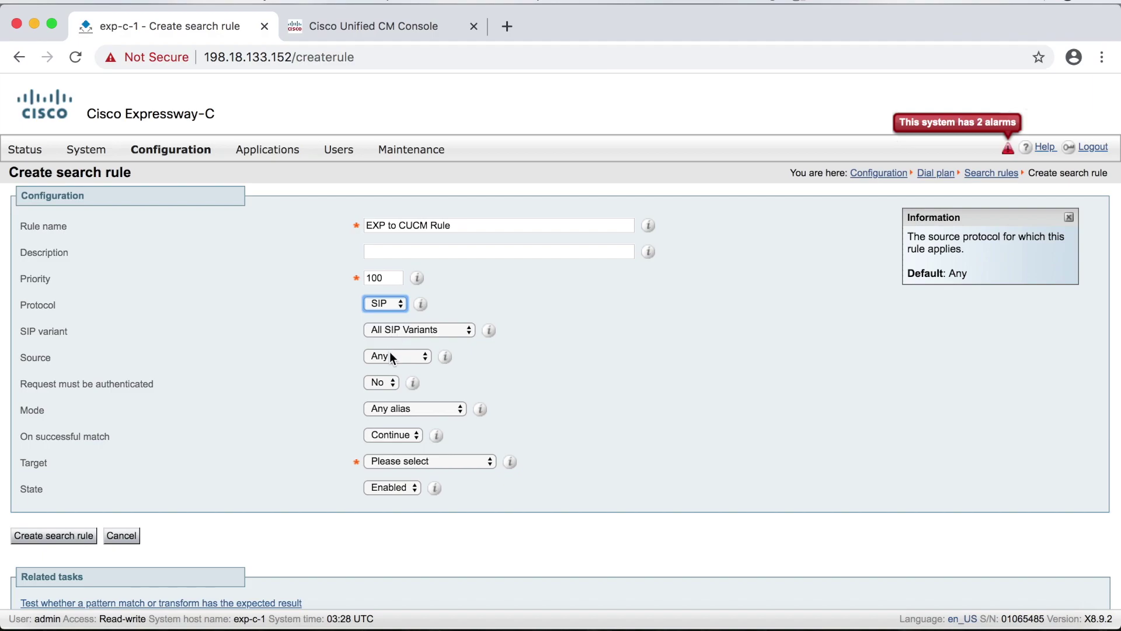
{"action": "left_click", "coordinate": [390, 355]}
{"action": "left_click", "coordinate": [390, 355]}
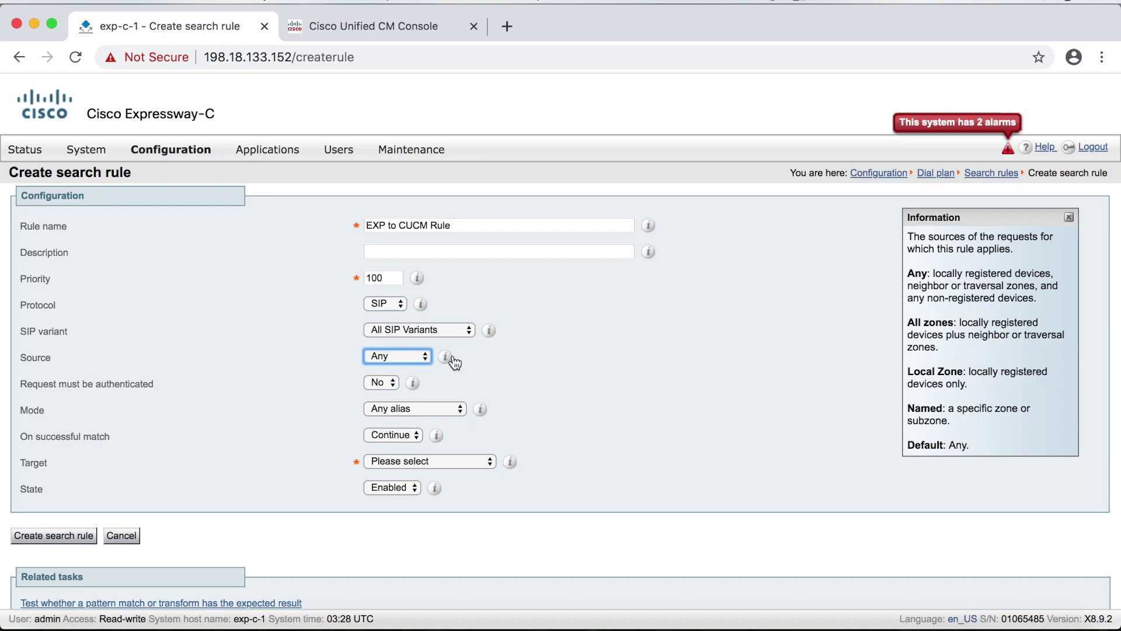
{"action": "left_click", "coordinate": [397, 436]}
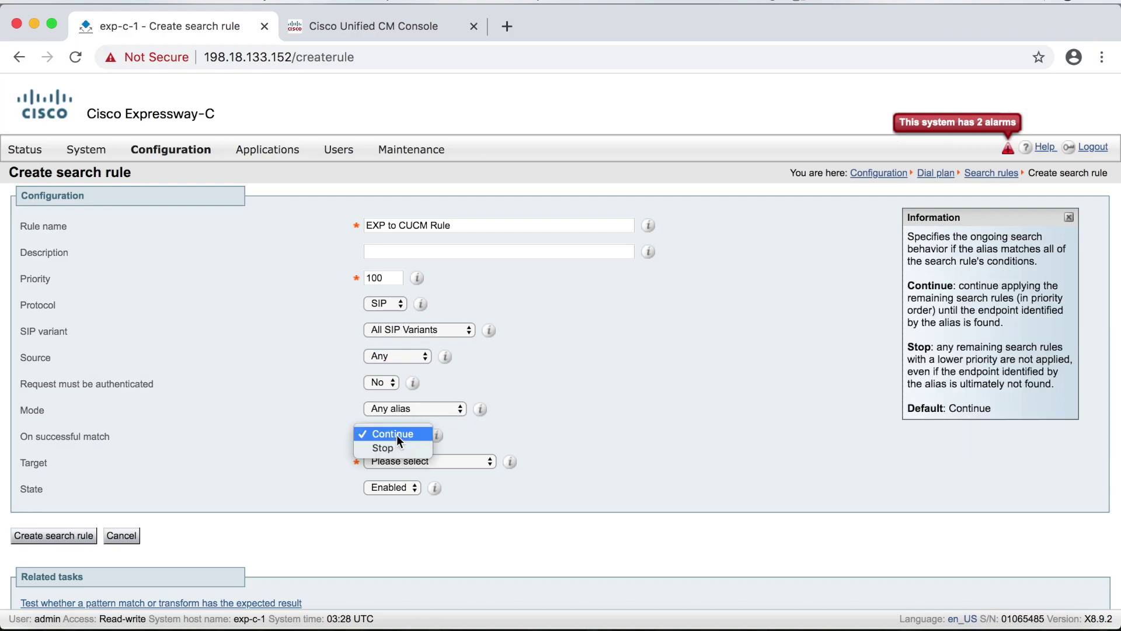
{"action": "left_click", "coordinate": [397, 447]}
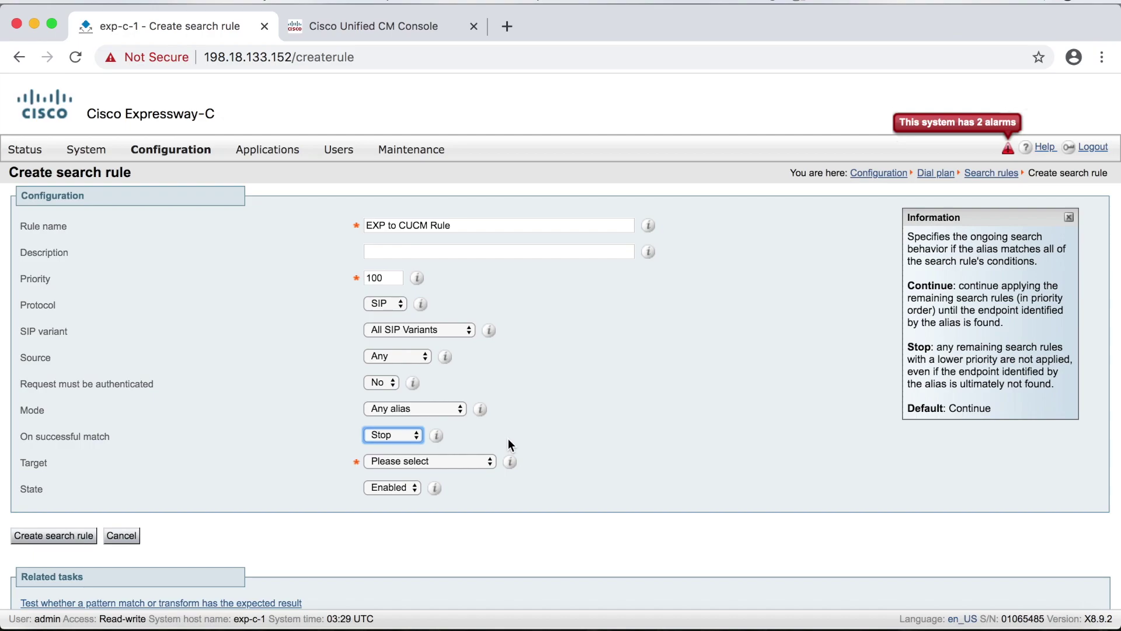
{"action": "left_click", "coordinate": [476, 461]}
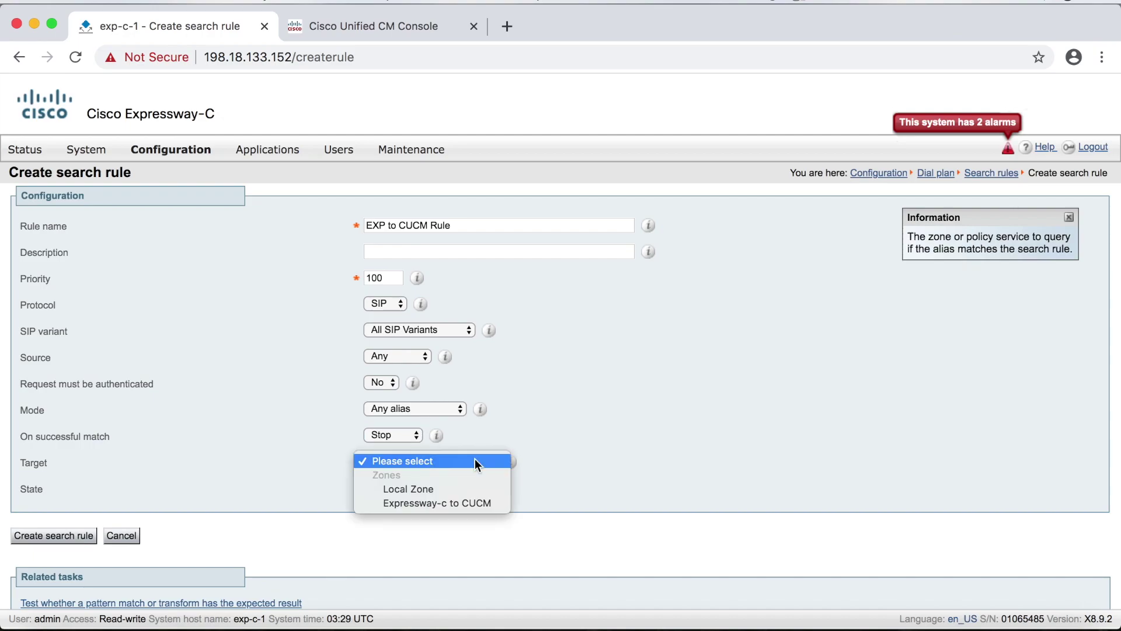
{"action": "left_click", "coordinate": [481, 504]}
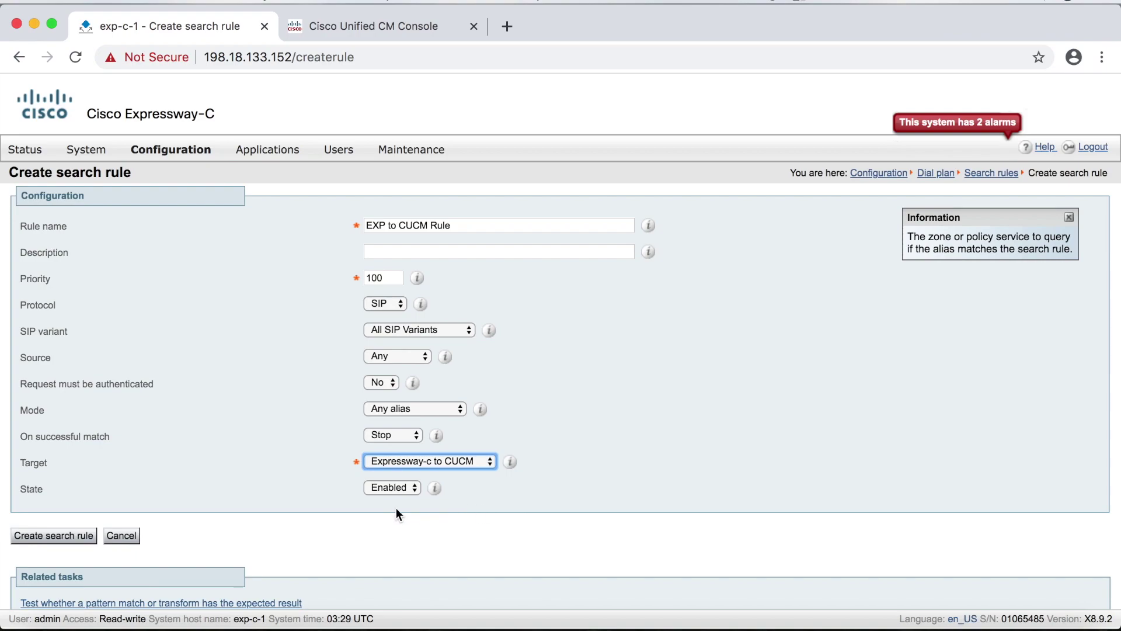
{"action": "left_click", "coordinate": [89, 538]}
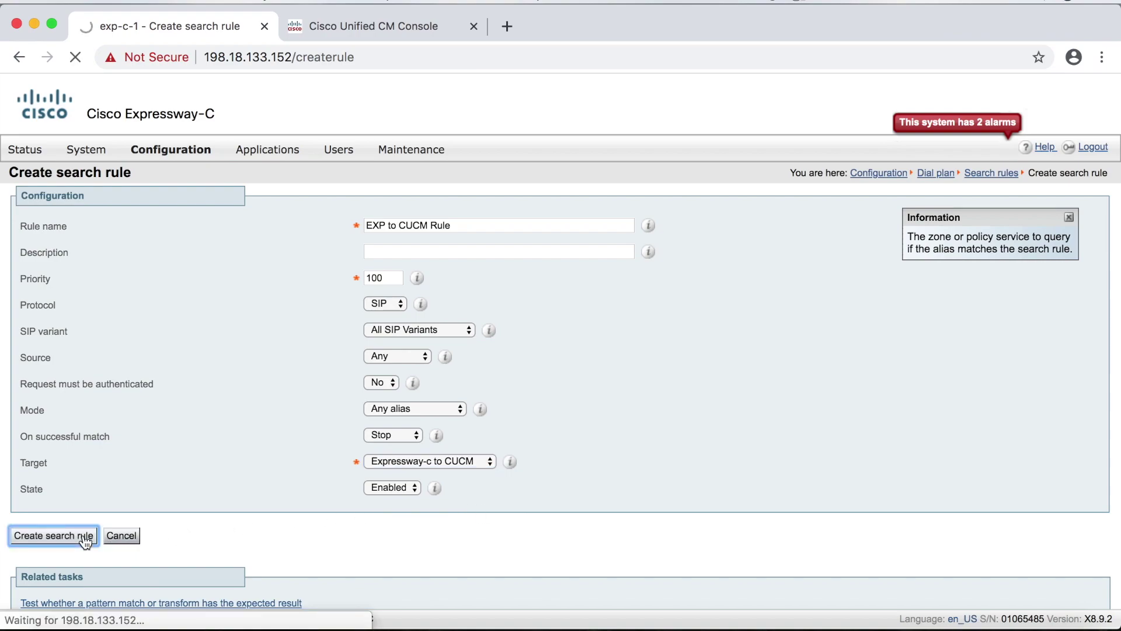